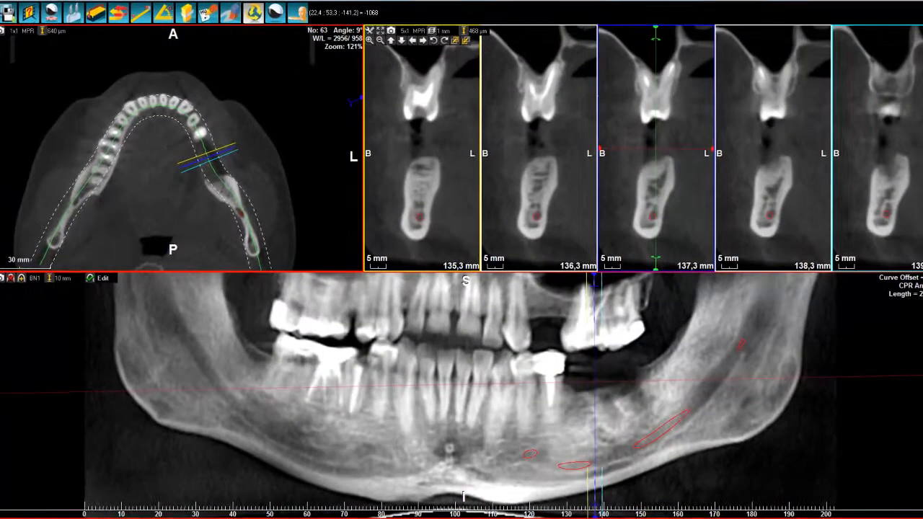
Open the Implant planning module with the 3D rendering hidden, and move the Implants/3D objects dialog away from the cross-sections
click(2, 14)
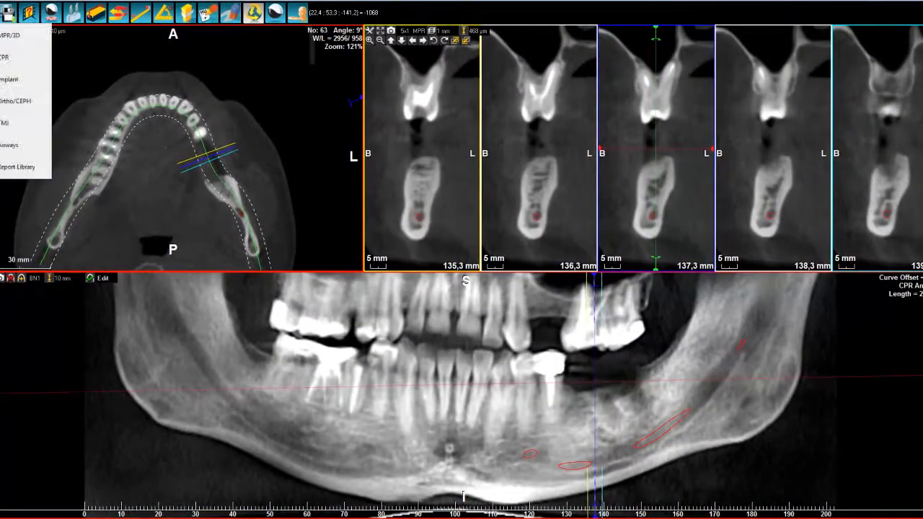
click(3, 81)
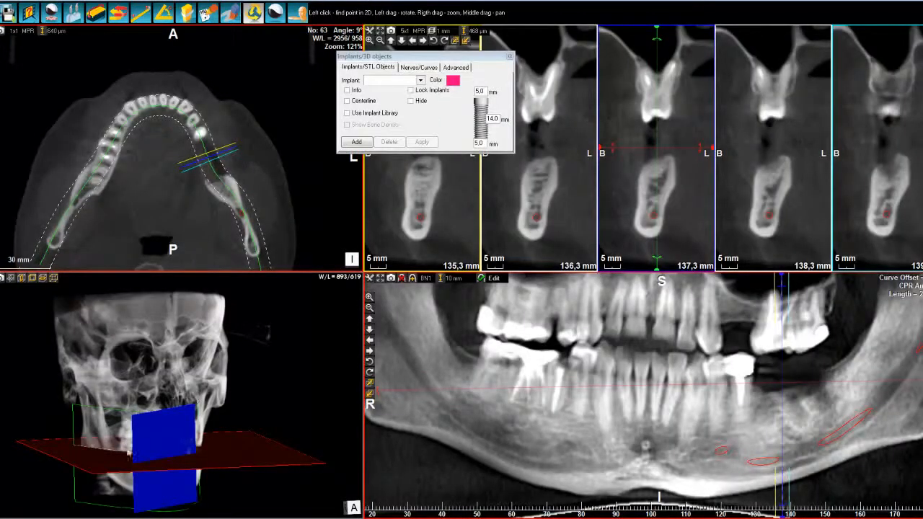
mouse_move(186, 418)
mouse_down()
mouse_move(183, 437)
mouse_move(196, 416)
mouse_up()
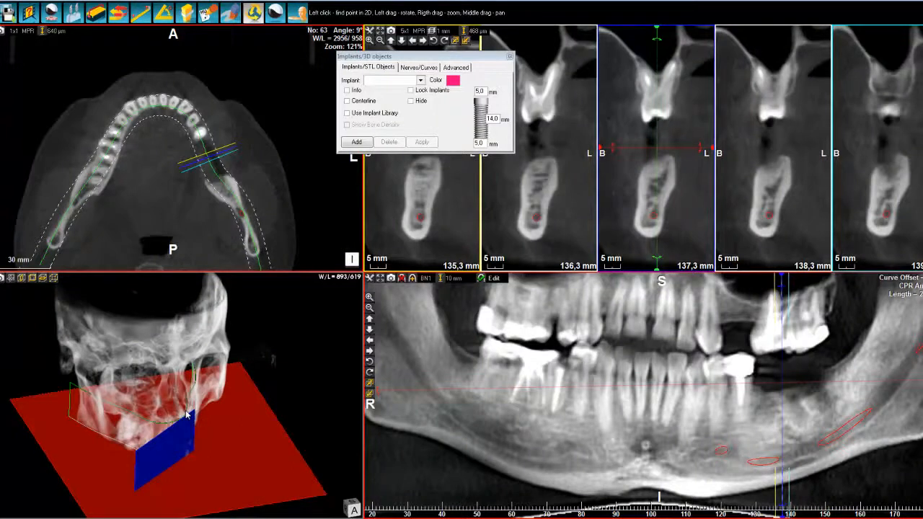
click(299, 15)
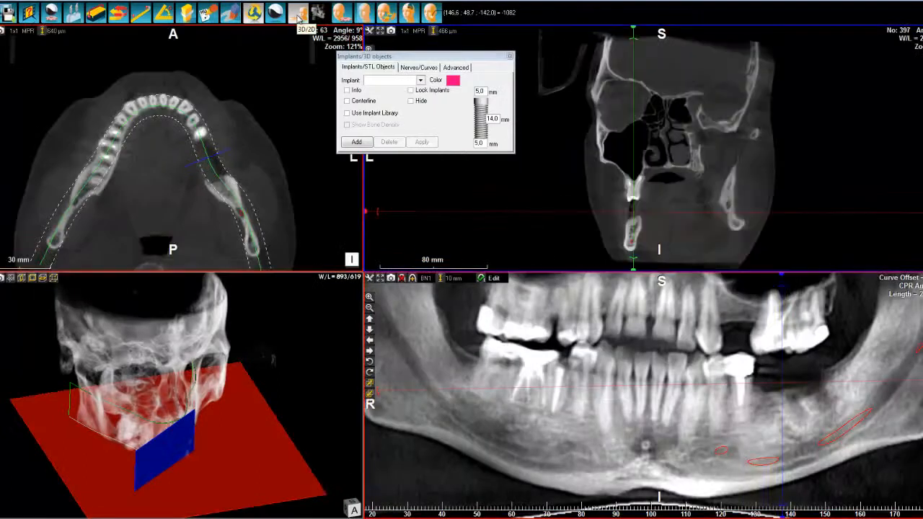
click(298, 16)
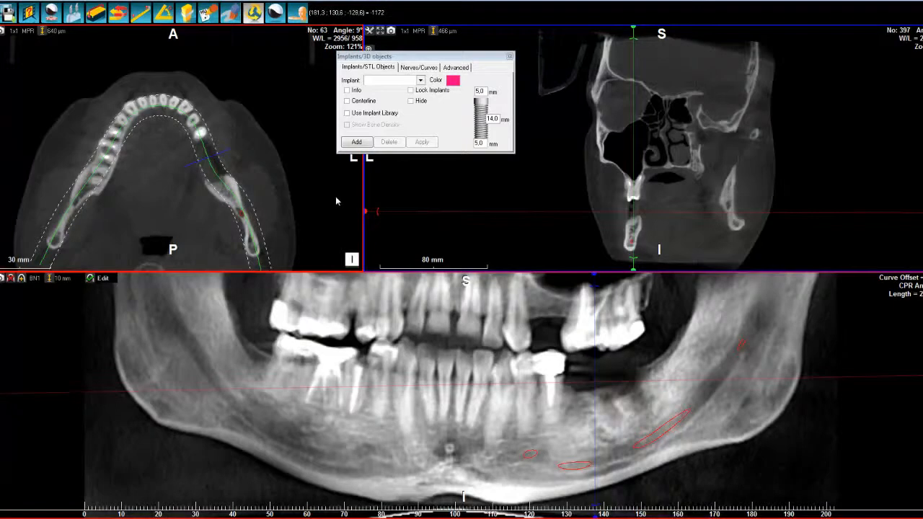
drag(431, 56, 237, 105)
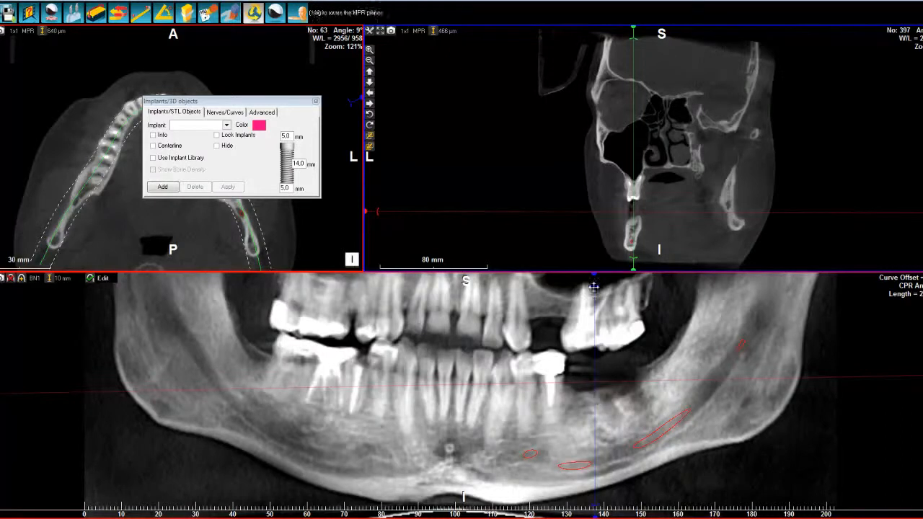
Tilt the cross-section plane about 8° through the toothless site behind the lower crown and show it as 5x1 slices
drag(596, 287, 583, 293)
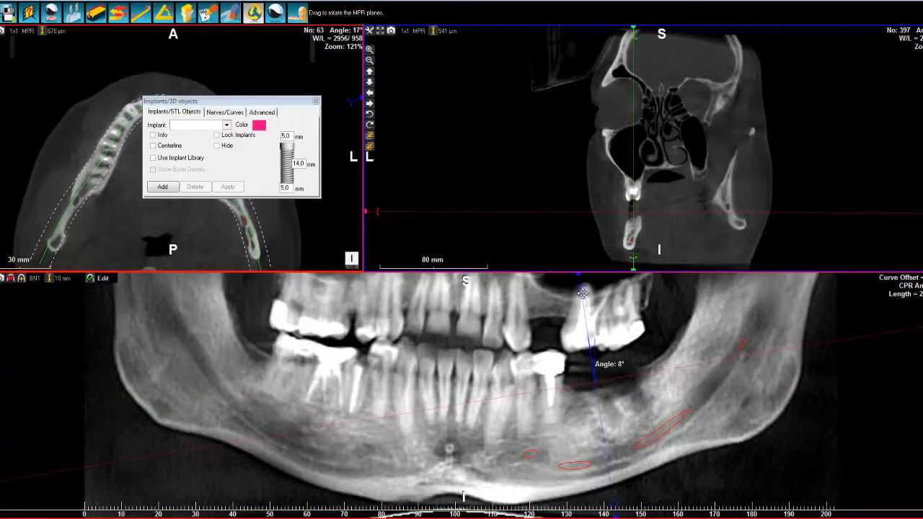
double_click(583, 394)
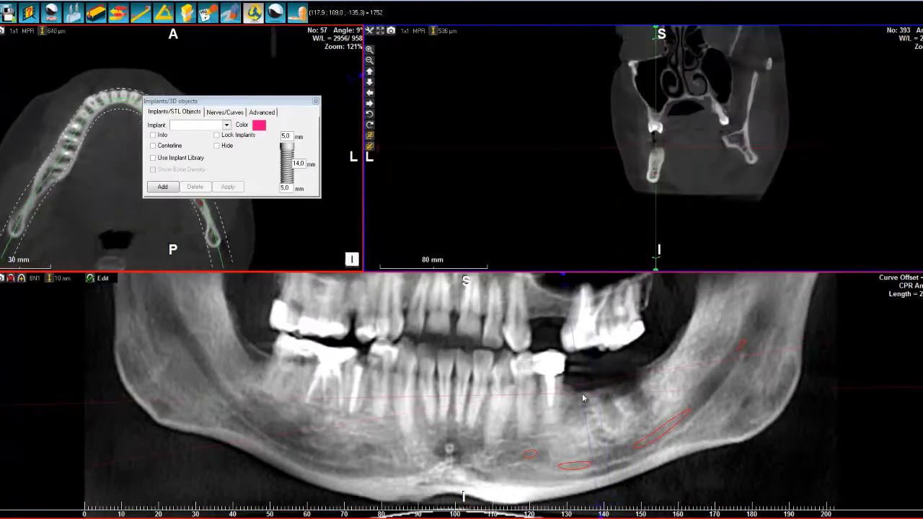
scroll(662, 157, up, 2)
scroll(662, 158, up, 4)
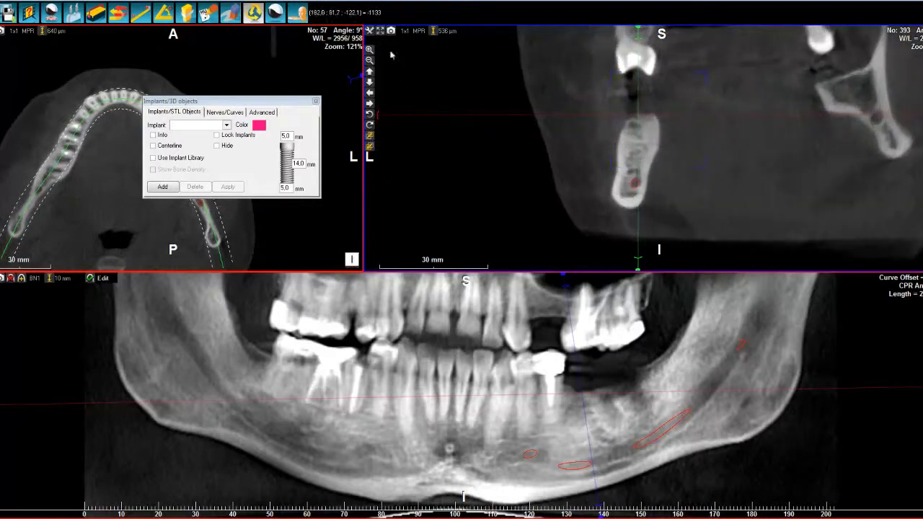
click(407, 31)
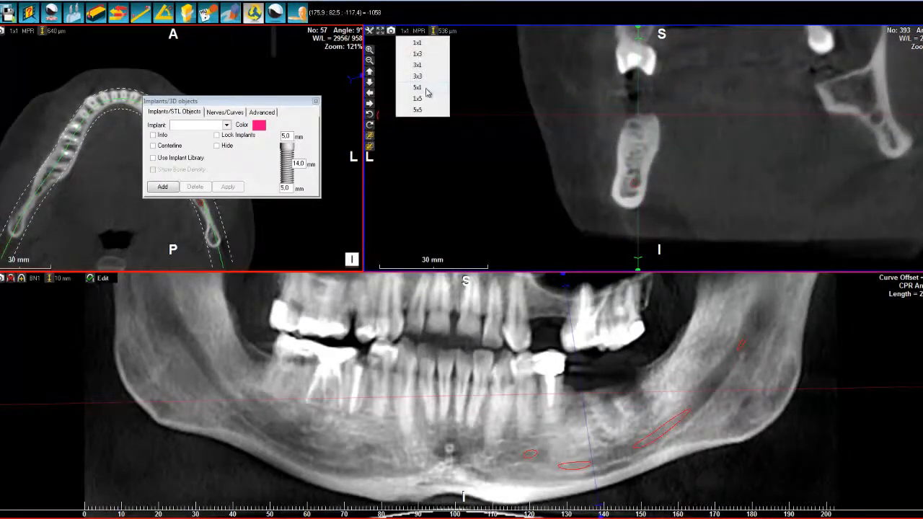
click(427, 87)
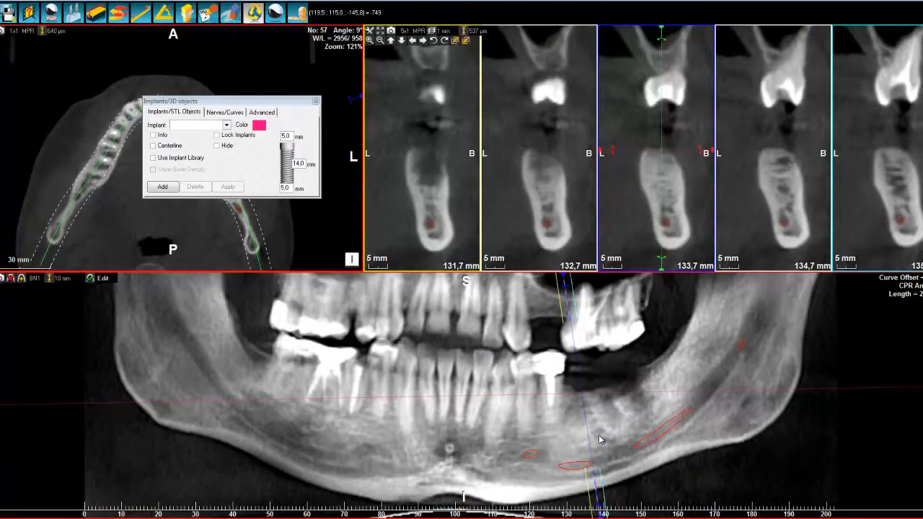
Add an implant about 24 mm long in the central cross-section, from the ridge crest to the lower jaw border
click(161, 187)
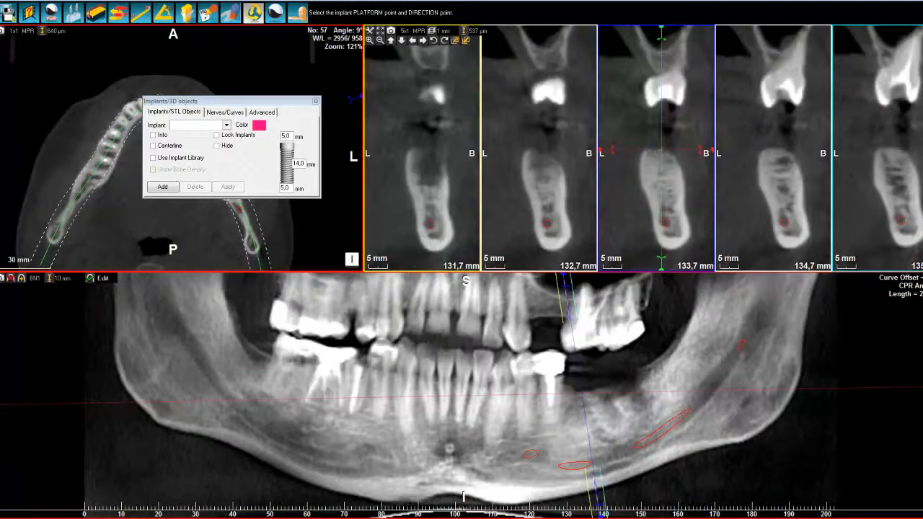
click(653, 150)
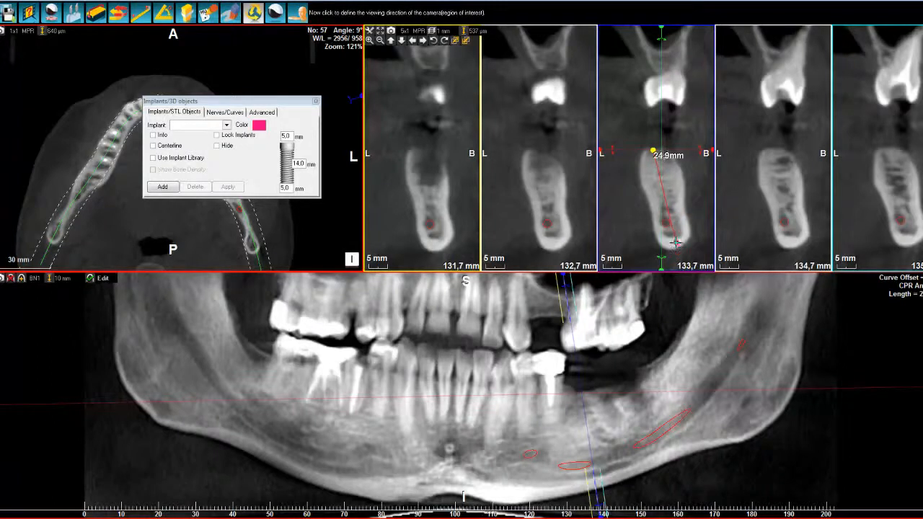
click(676, 242)
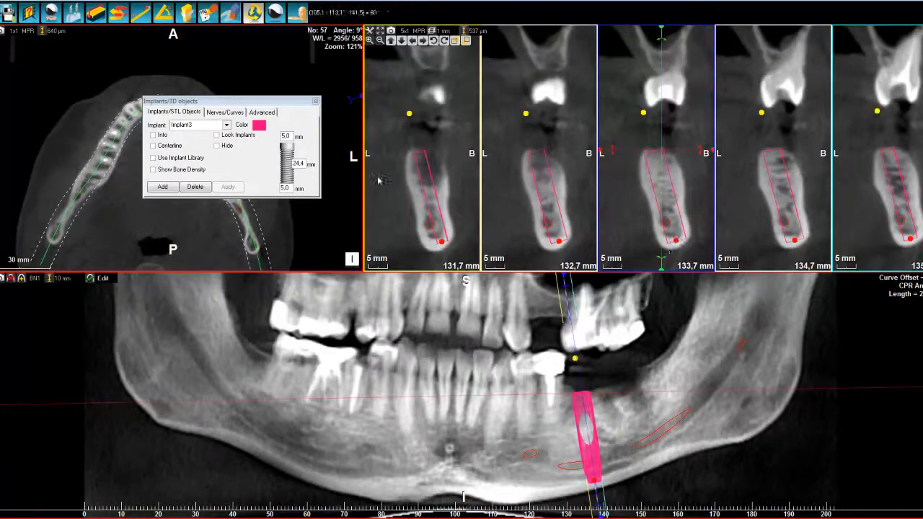
Set the implant's length to 11 mm and its apical diameter to 4 mm
double_click(298, 163)
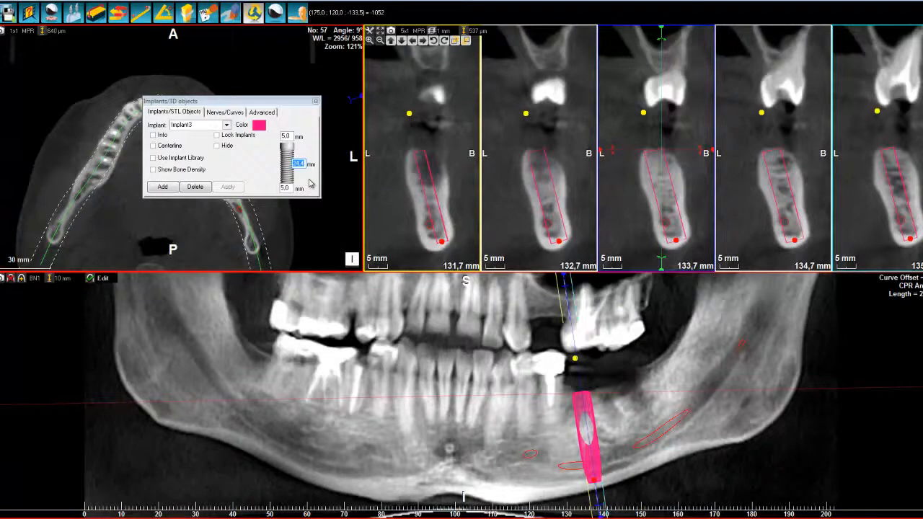
text(11)
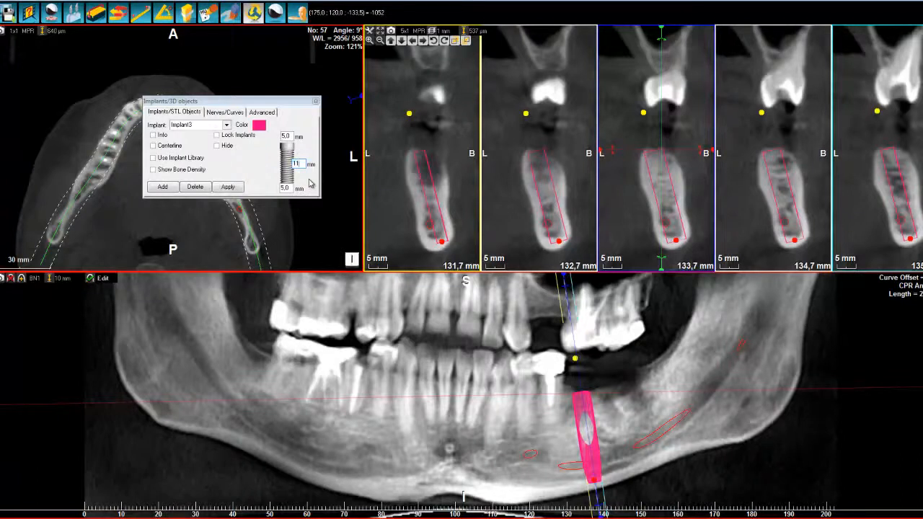
key(Return)
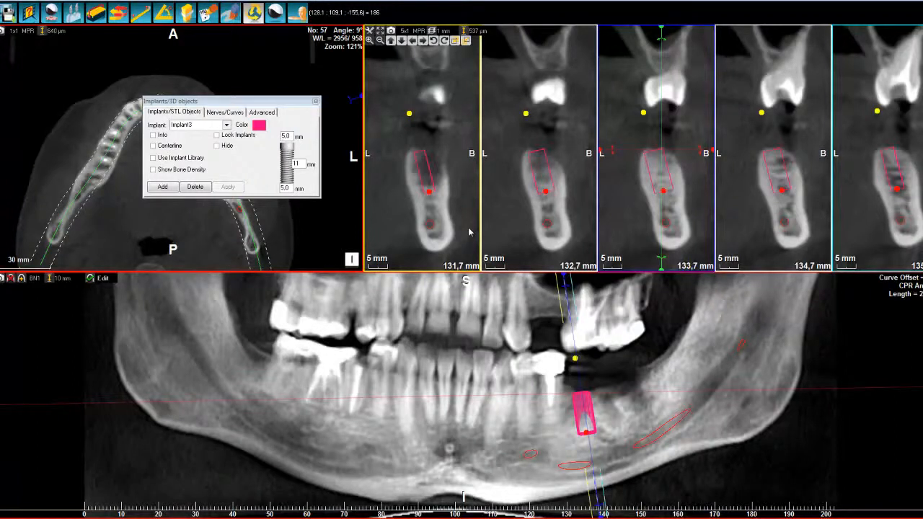
double_click(284, 188)
text(4)
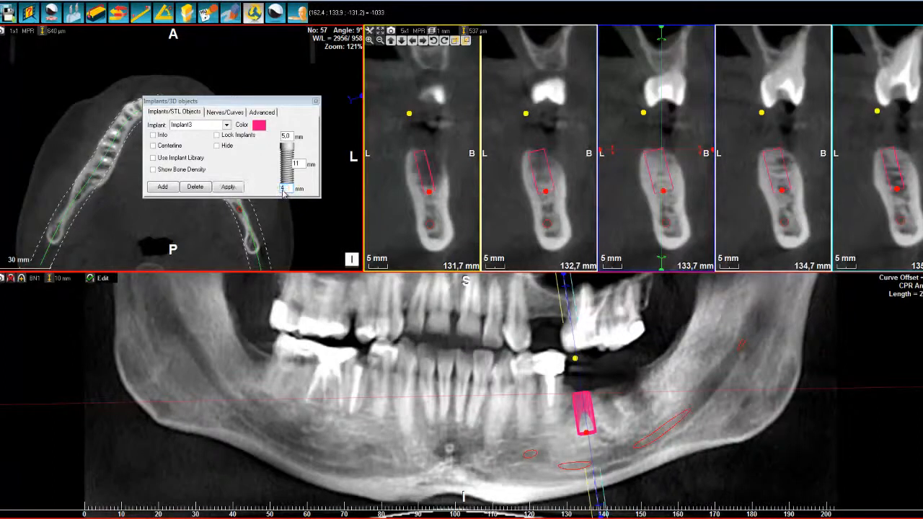
key(Return)
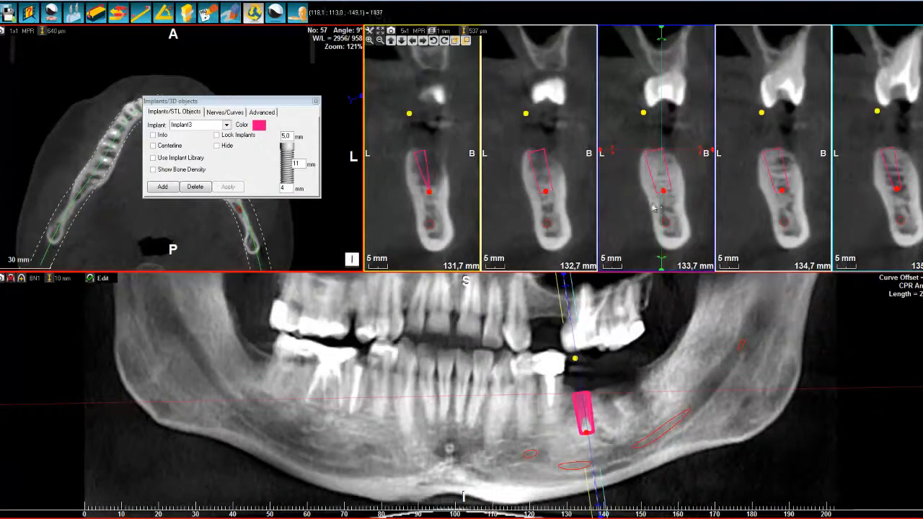
Straighten the implant in the bone by moving its apex and axis points, and fine-tune its position and rotation
drag(664, 190, 663, 192)
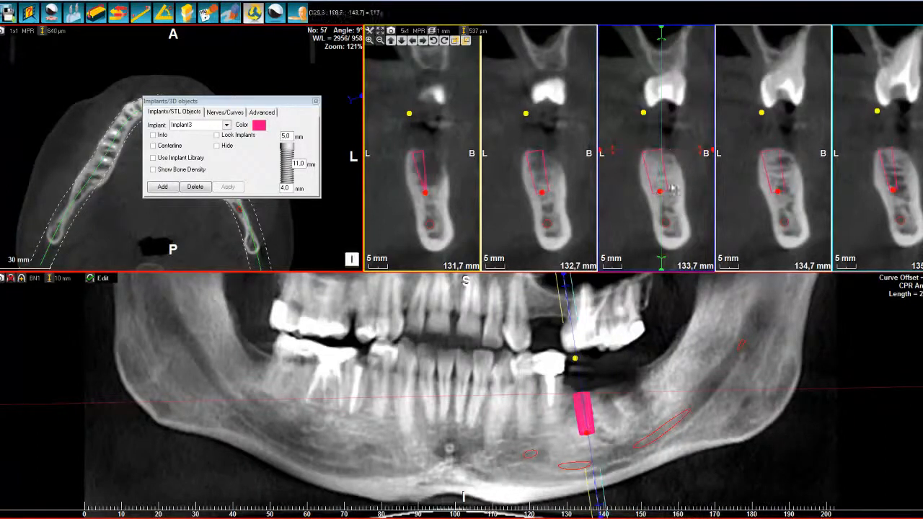
drag(643, 112, 653, 113)
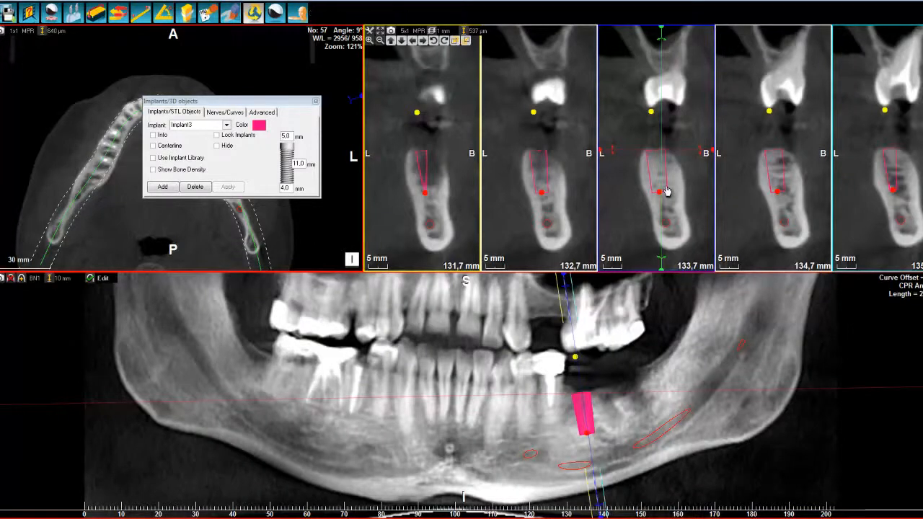
click(423, 43)
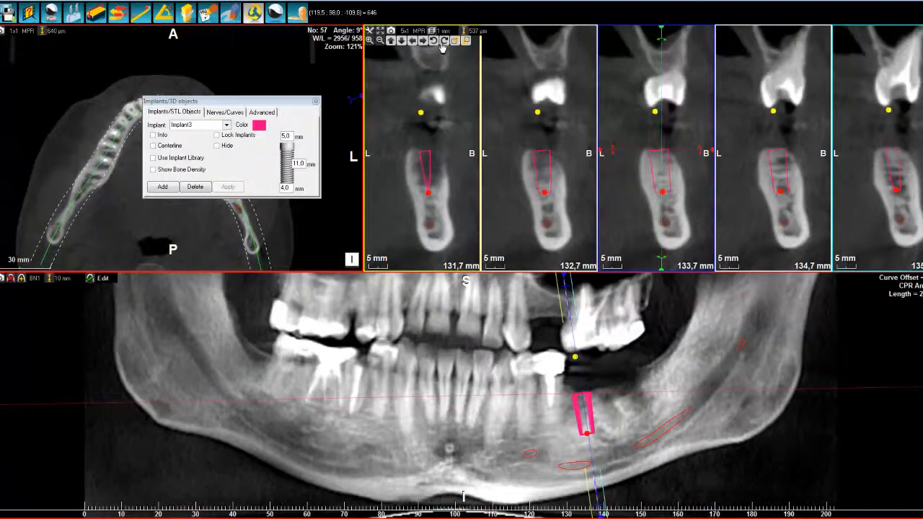
click(443, 41)
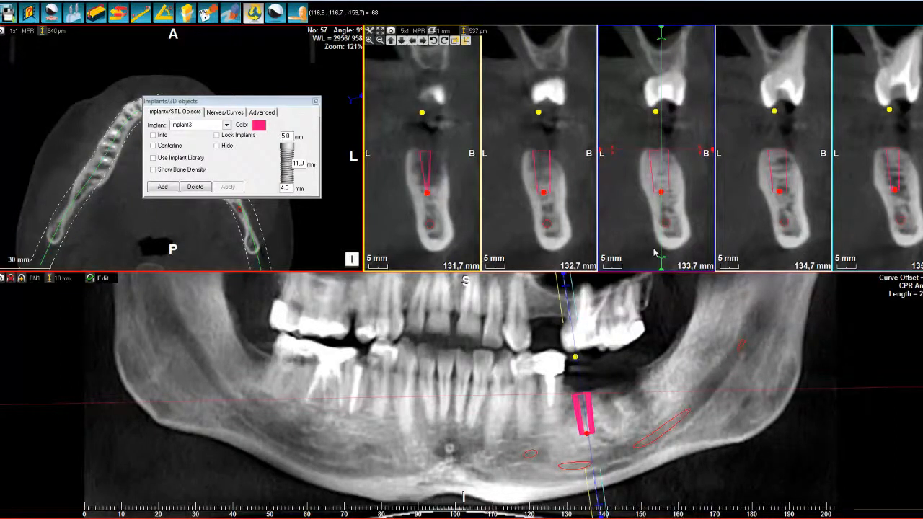
Change the implant's colour to green and try to rename it acteon
click(258, 124)
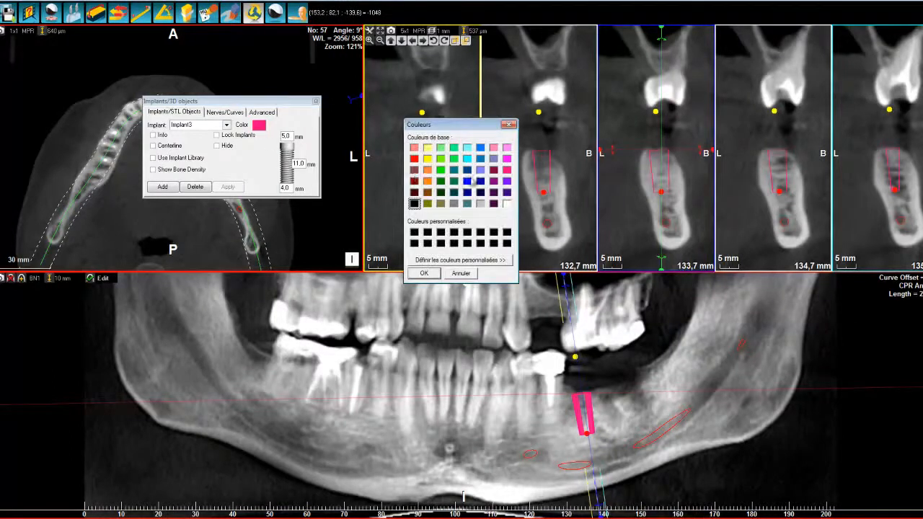
click(440, 158)
click(424, 273)
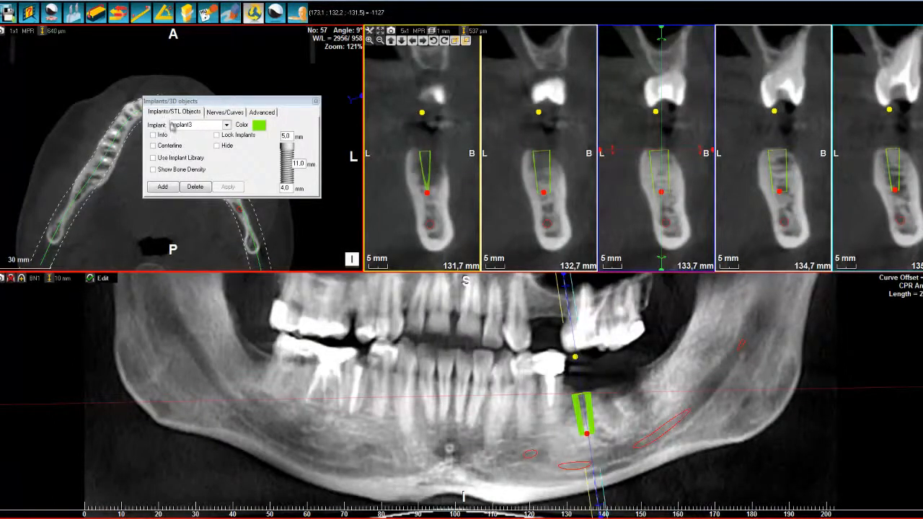
double_click(187, 124)
text(icteon)
Turn on the implant's info label, centerline and lock, and place the label just below the implant tip
click(165, 135)
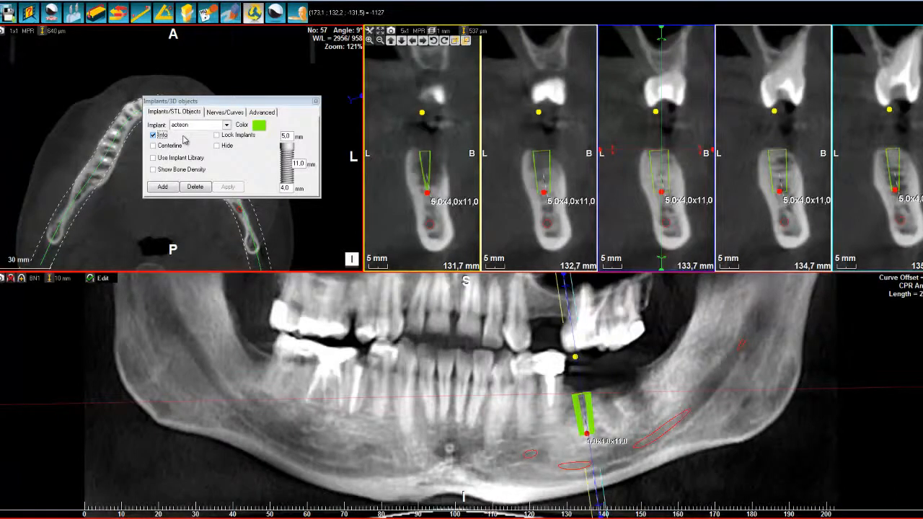
drag(566, 207, 543, 213)
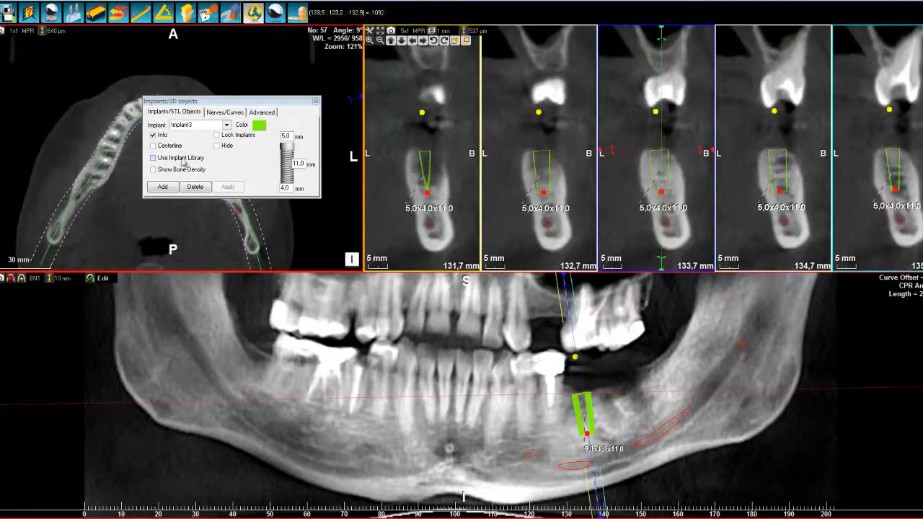
click(158, 148)
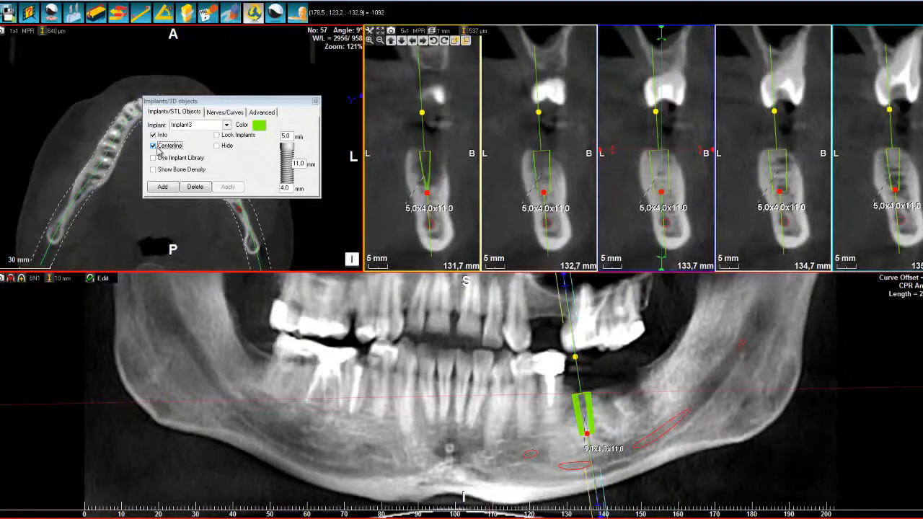
click(225, 140)
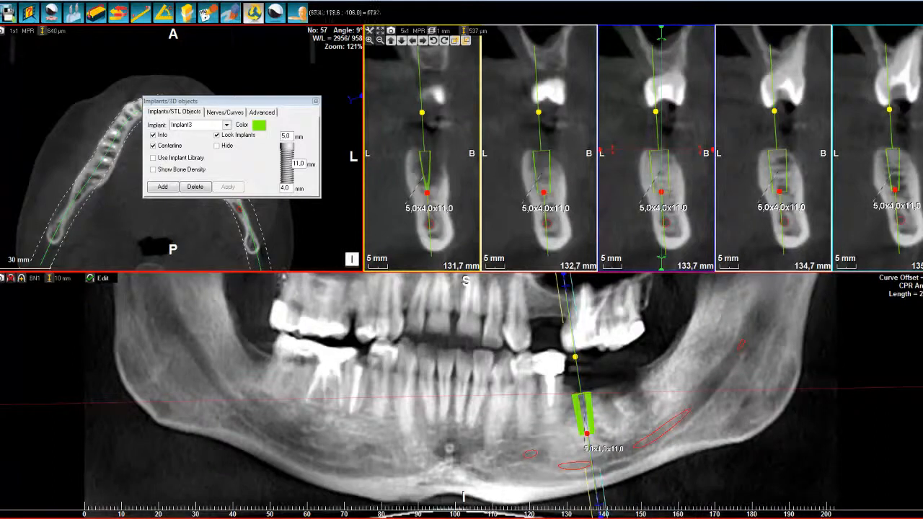
Temporarily hide the implant, check the implant list, and show the implant again
click(217, 146)
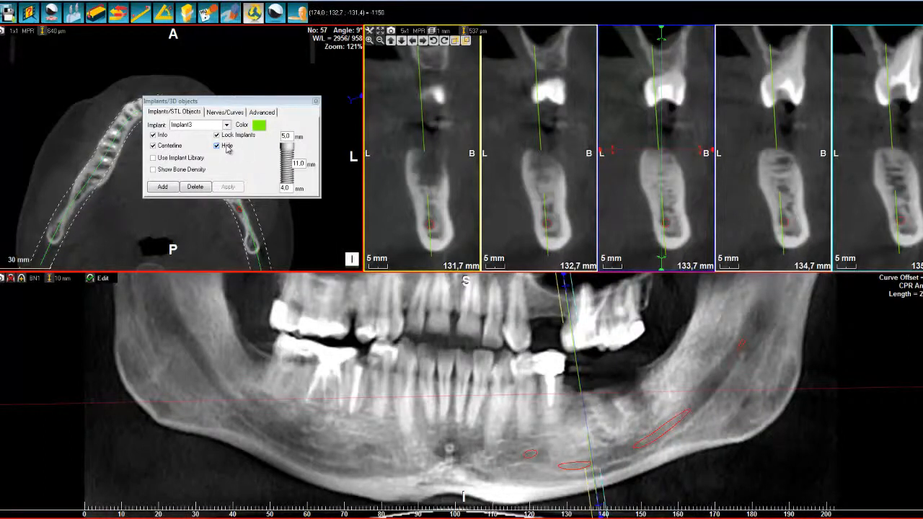
click(226, 125)
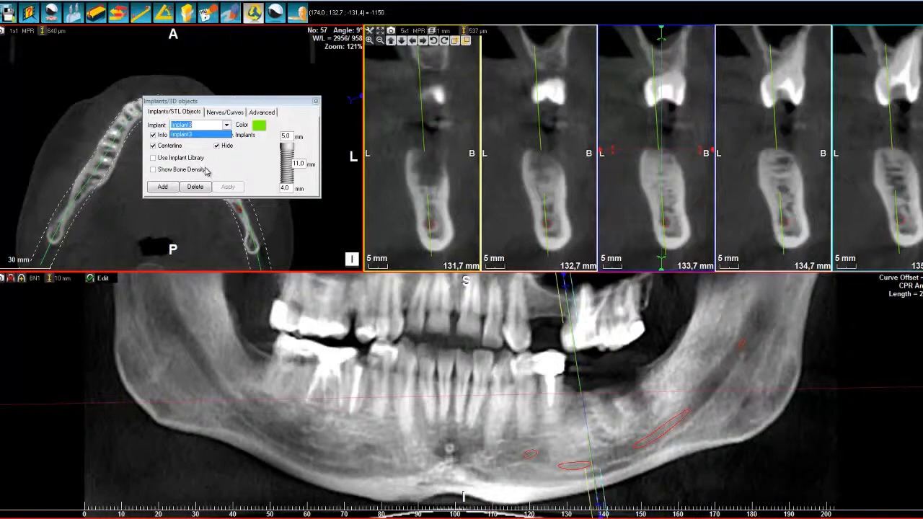
click(243, 162)
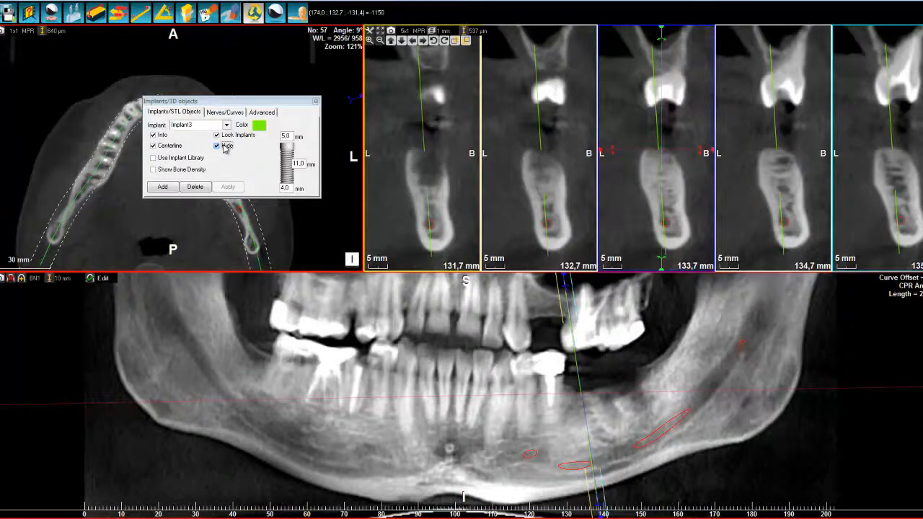
click(220, 146)
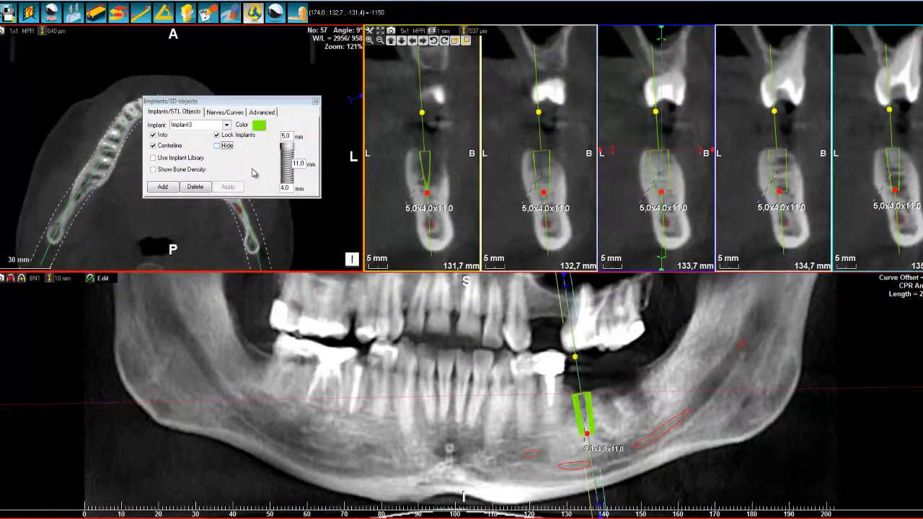
Restore the 3D rendering and examine the implant and nerve canal in the lower jaw from the patient's left side
click(300, 15)
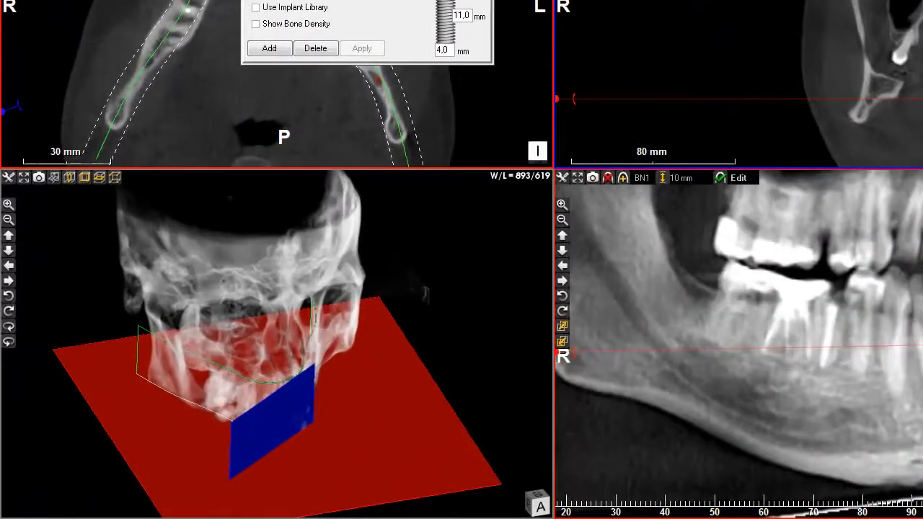
drag(324, 398, 88, 380)
scroll(315, 318, up, 3)
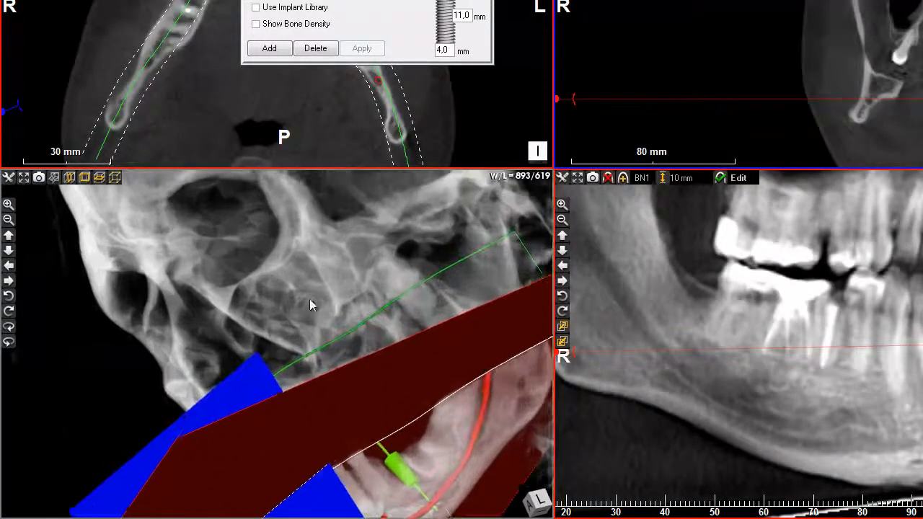
Hide the coloured slice planes in the 3D rendering and turn the skull to view the implant and nerve canal from the front
click(55, 177)
click(69, 228)
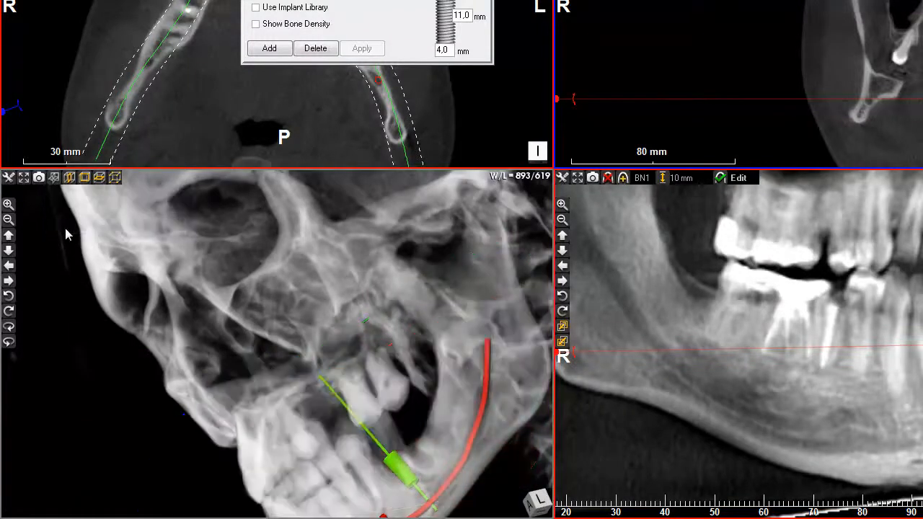
drag(228, 309, 333, 289)
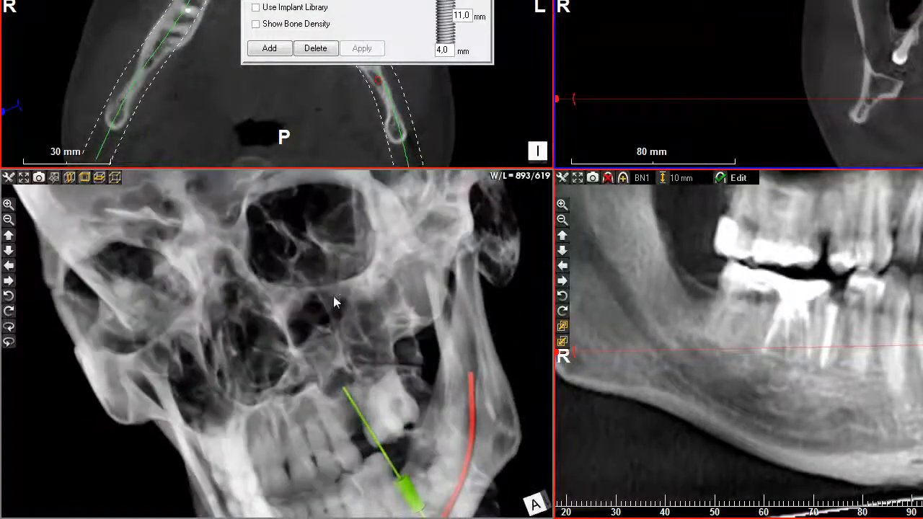
drag(333, 436, 333, 325)
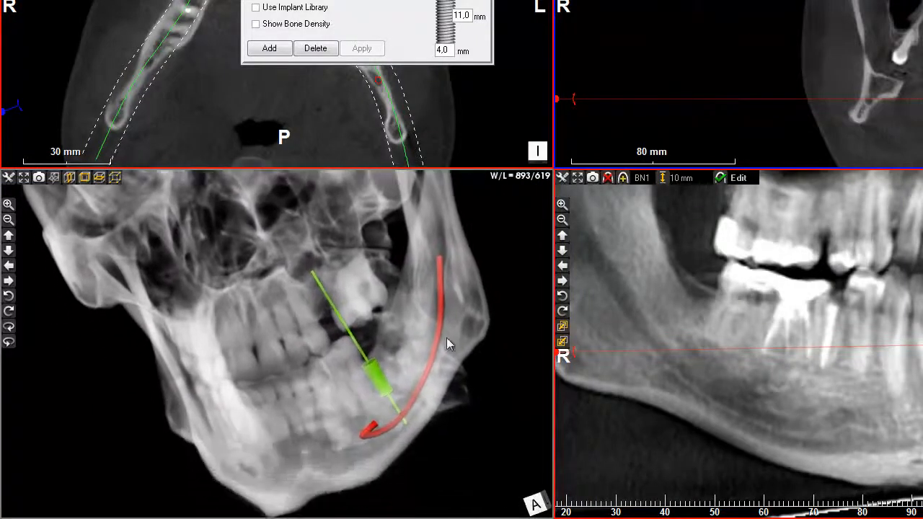
drag(540, 324, 531, 395)
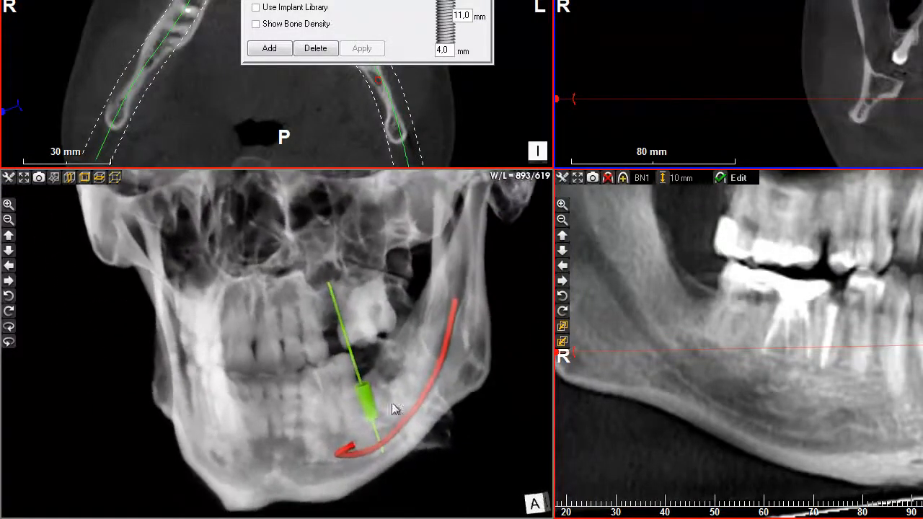
Turn off the implant's centerline and examine the implant relative to the nerve canal from the patient's front-left side
drag(283, 424, 198, 424)
click(280, 2)
mouse_move(315, 369)
mouse_down()
mouse_move(340, 394)
mouse_move(332, 437)
mouse_move(437, 382)
mouse_move(371, 368)
mouse_move(308, 395)
mouse_move(307, 375)
mouse_move(319, 374)
mouse_up()
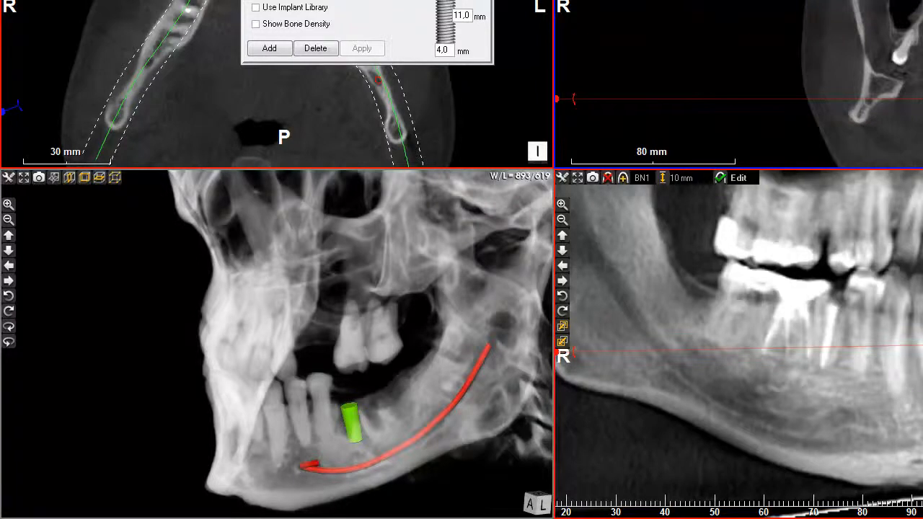
mouse_move(422, 372)
mouse_down()
mouse_move(470, 372)
mouse_move(412, 349)
mouse_move(420, 362)
mouse_up()
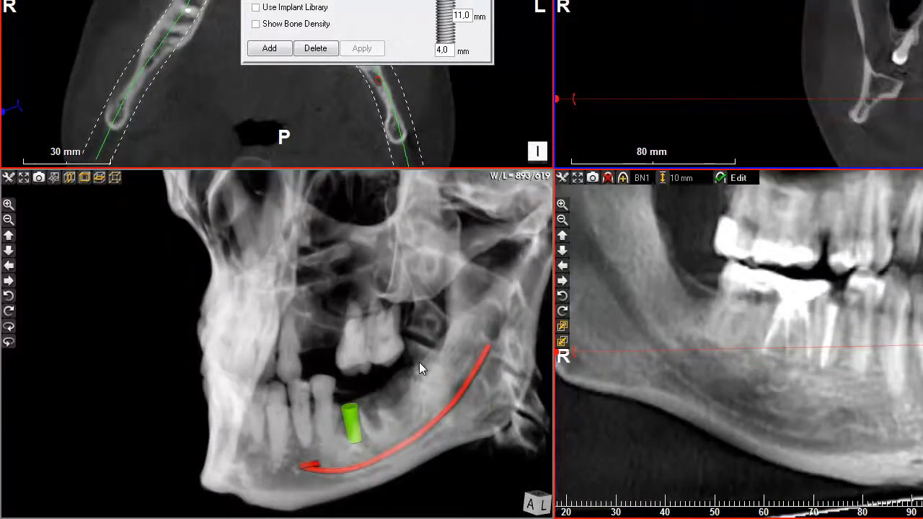